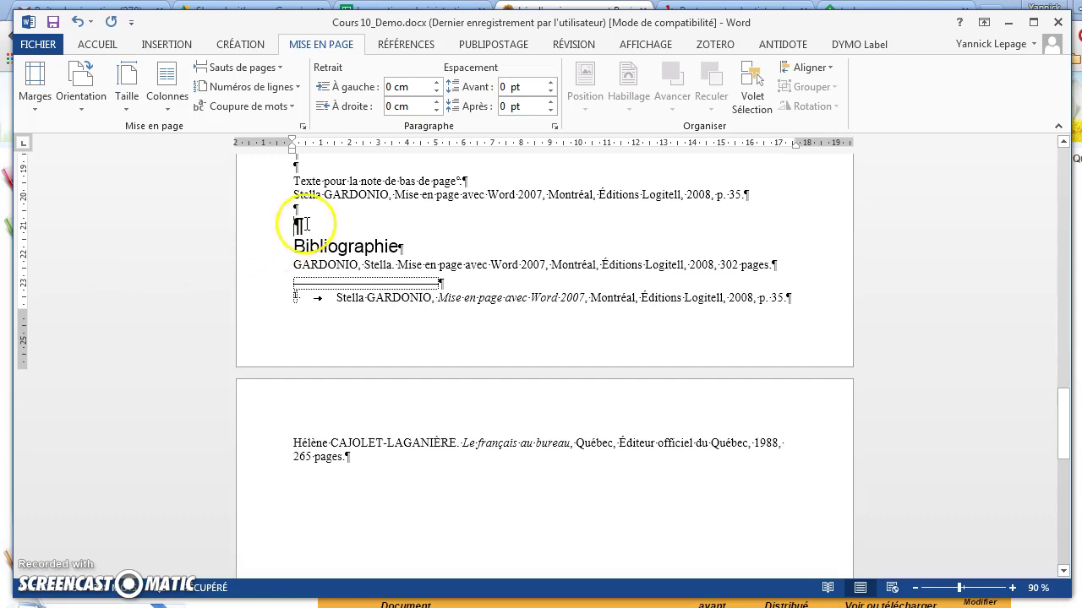
- Insert a page break at the empty paragraph just above the Bibliographie heading
left_click(306, 224)
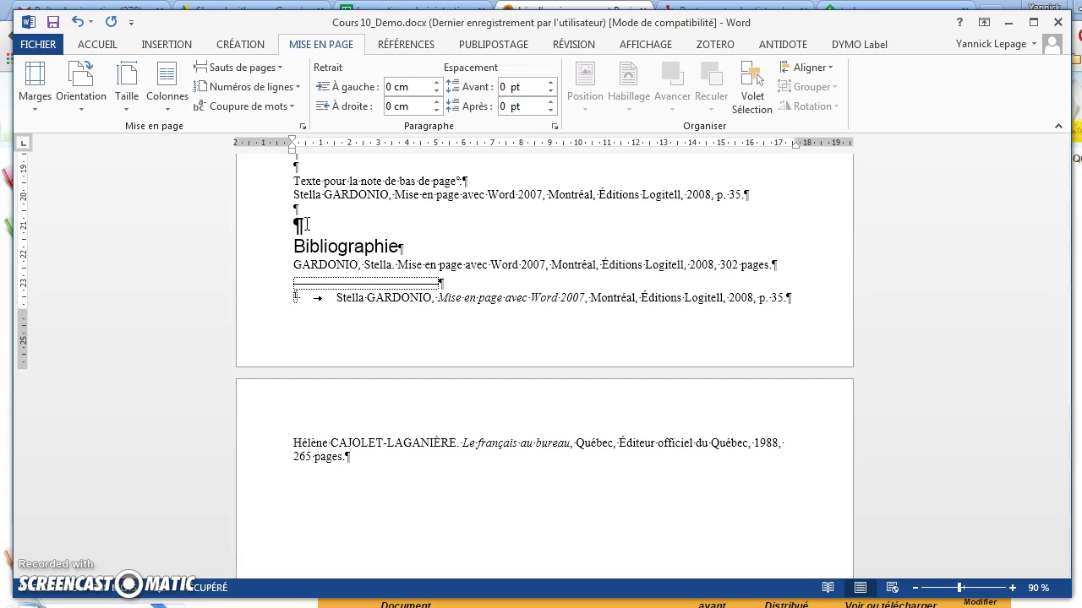
key("ctrl+Return")
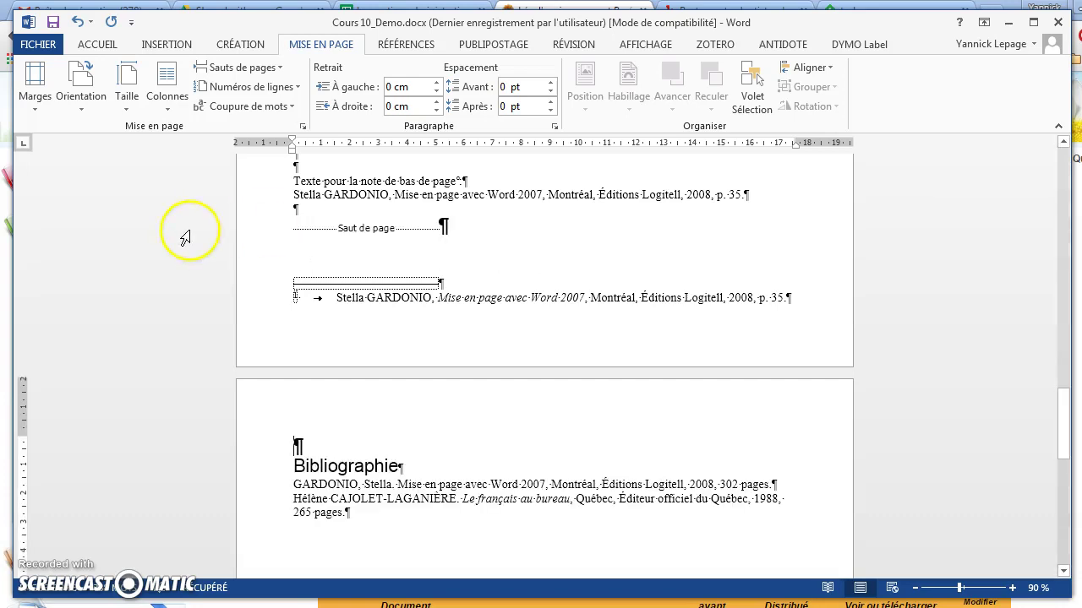
- Italicize the title "Mise en page avec Word 2007" in the first bibliography entry
left_click(266, 493)
left_click(264, 495)
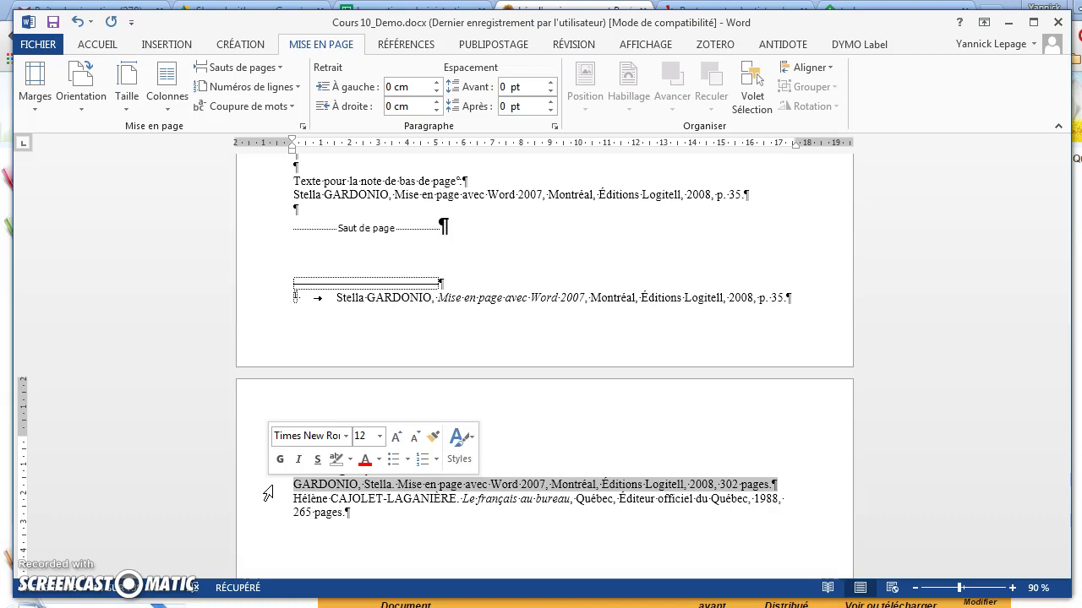
left_click(400, 484)
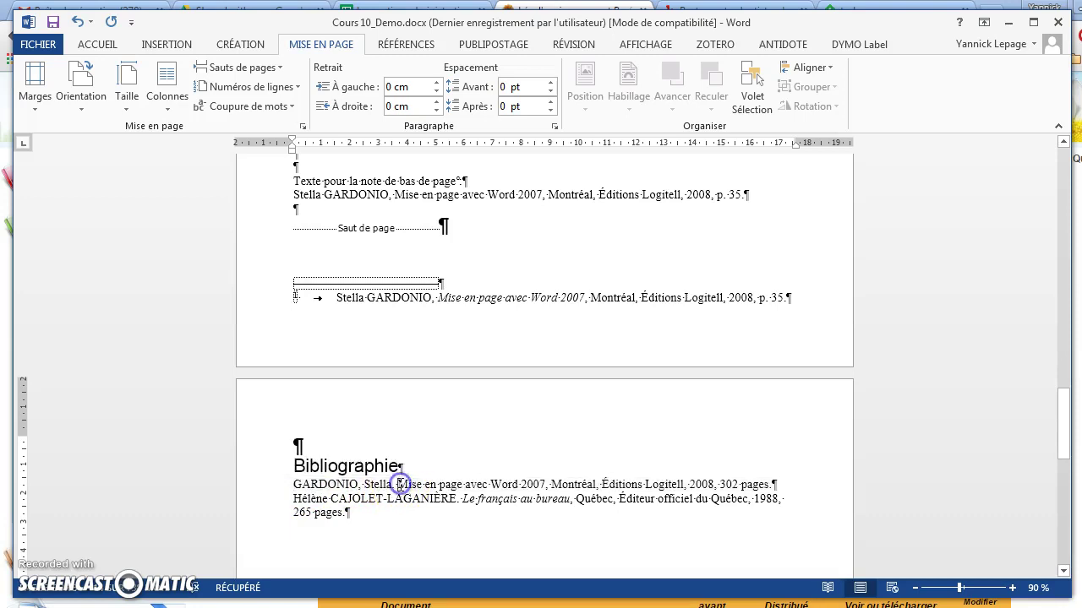
left_click_drag(397, 484, 545, 484)
key("ctrl+i")
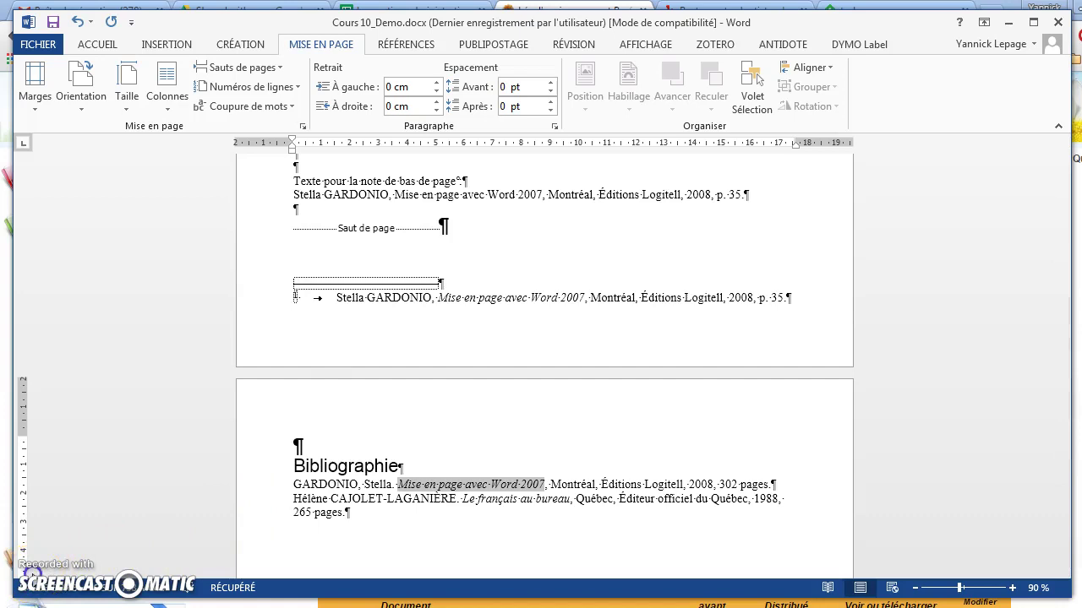
- Give the first bibliography entry a hanging indent (Suspendu) of 1,5 cm and 6 pt of spacing after the paragraph
scroll(34, 571, "down", 3)
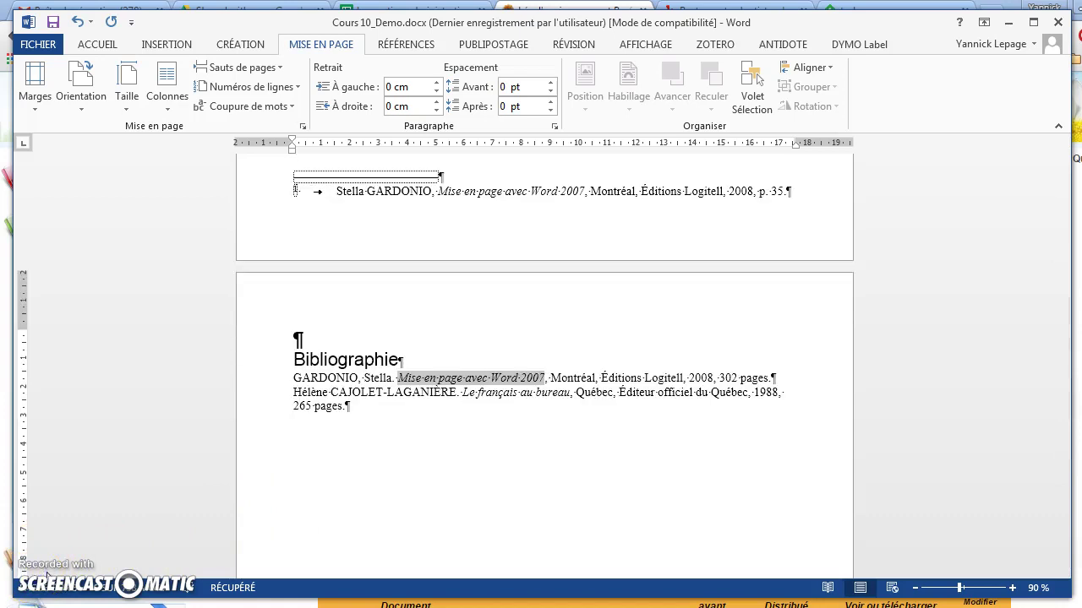
left_click(260, 385)
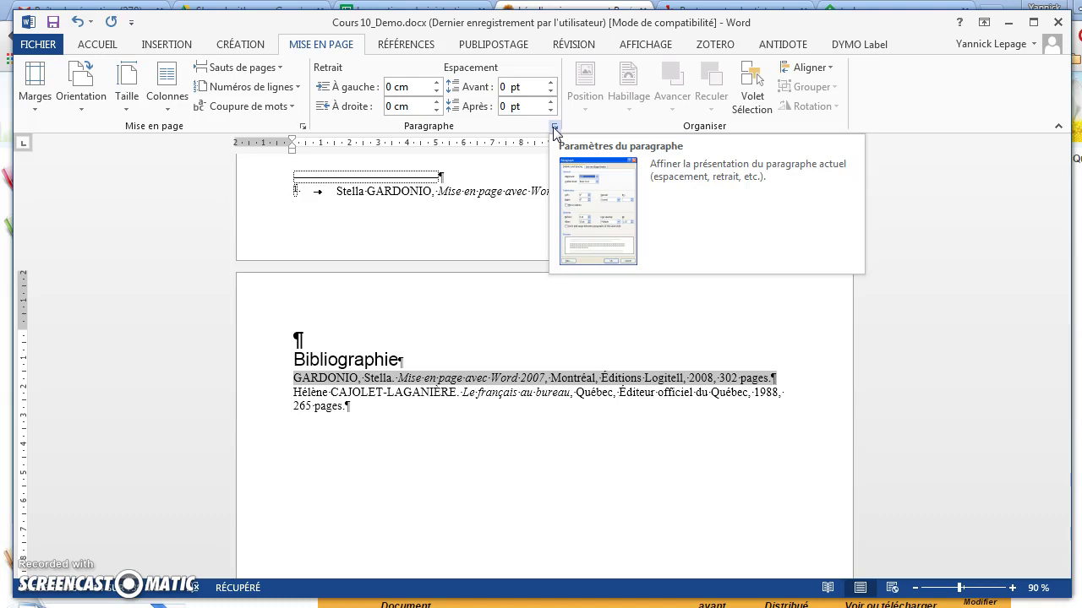
left_click(554, 127)
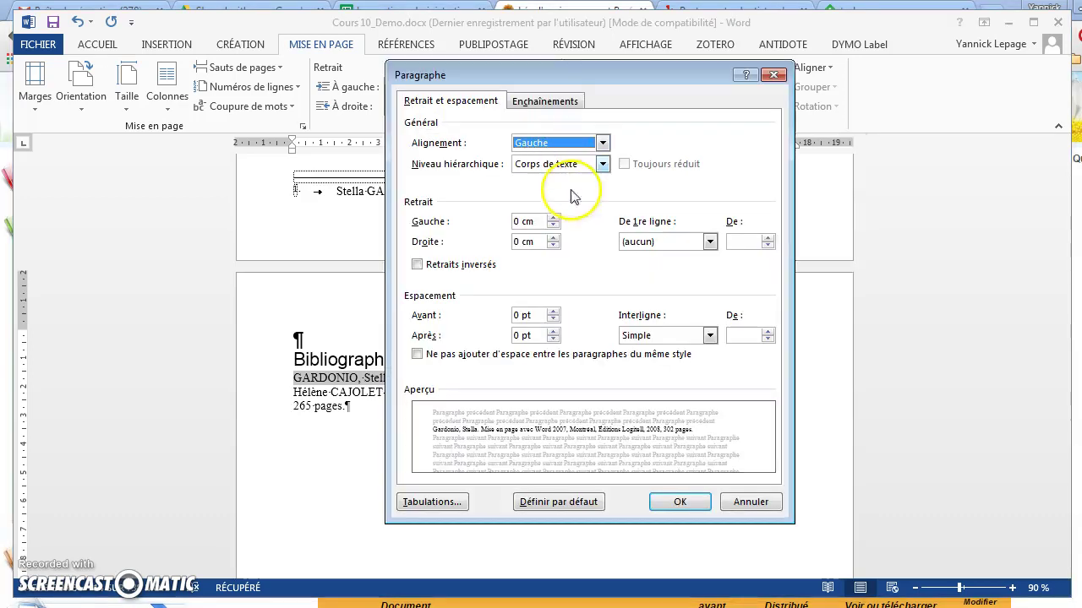
left_click(710, 242)
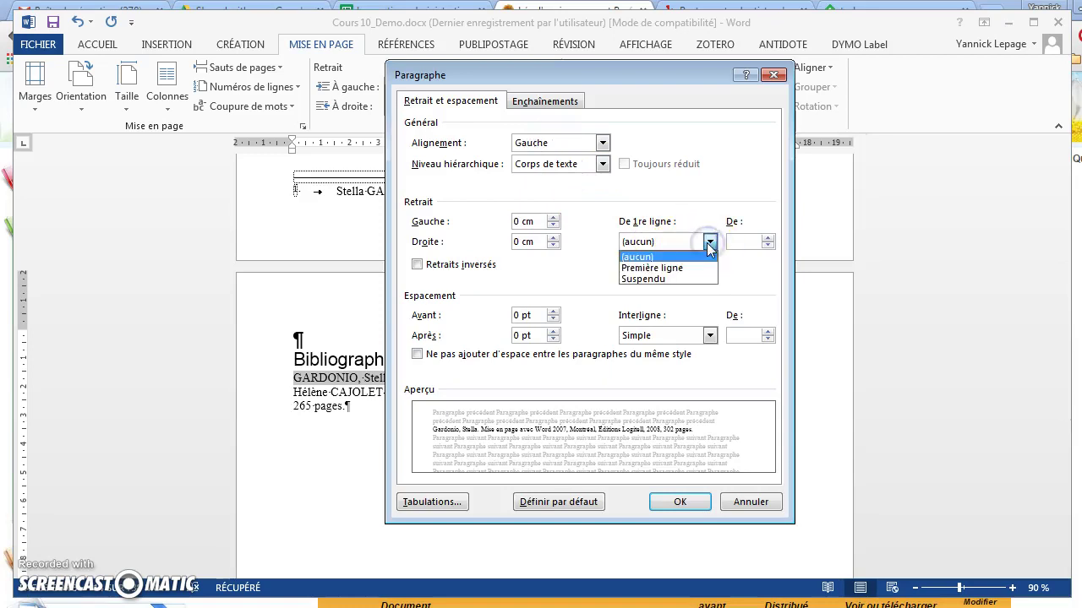
left_click(704, 277)
left_click(734, 242)
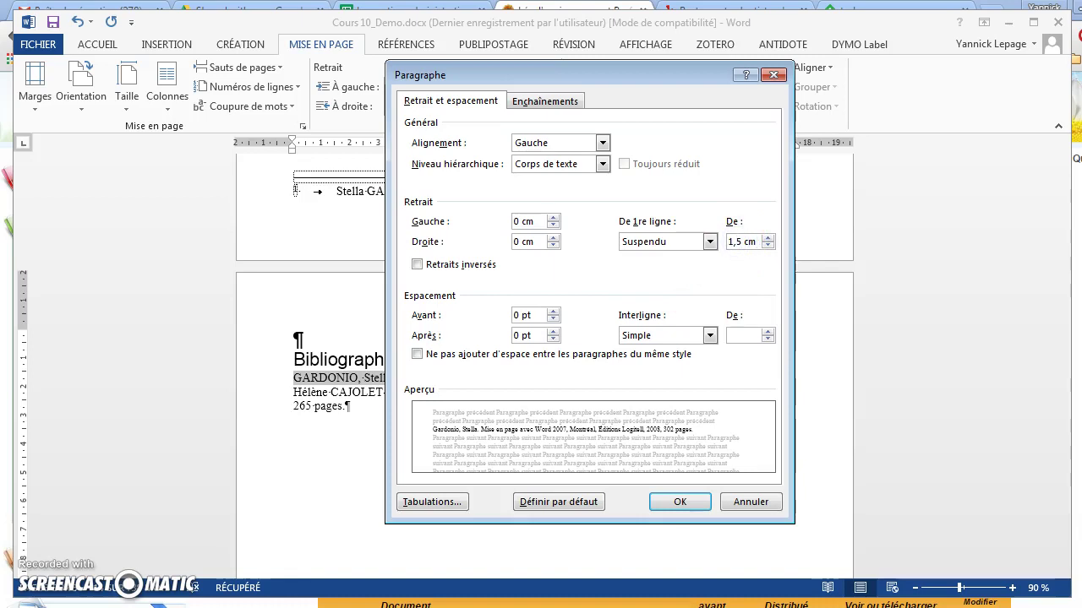
left_click(553, 335)
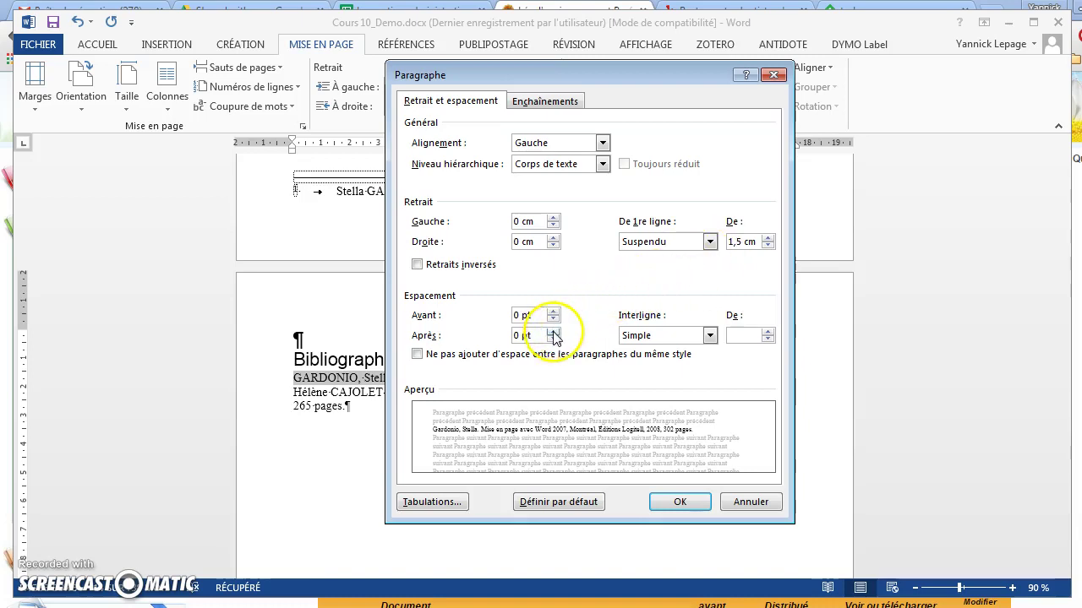
left_click(553, 332)
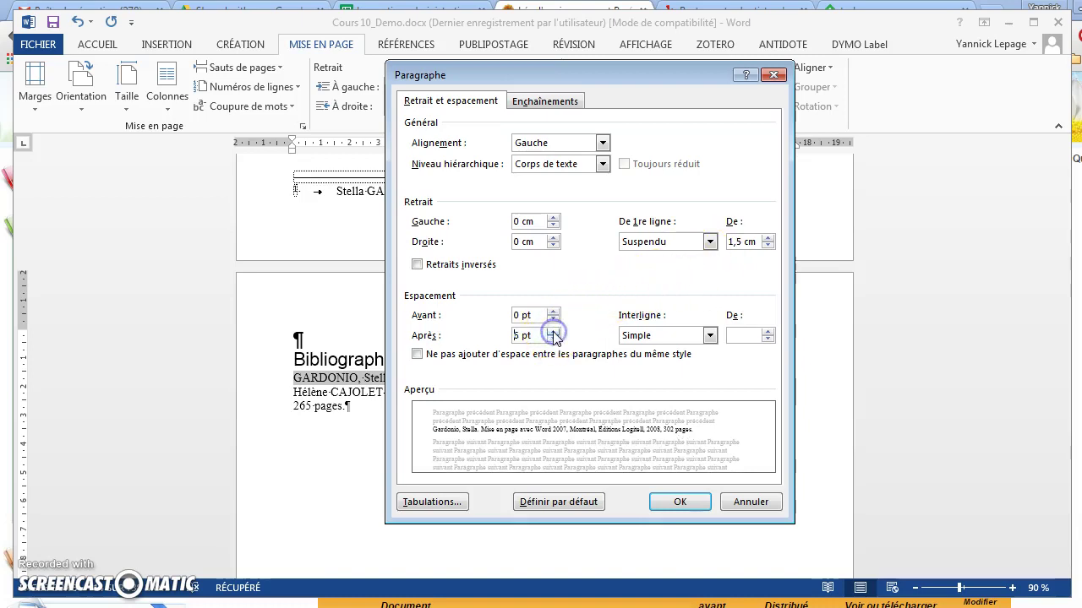
left_click(680, 503)
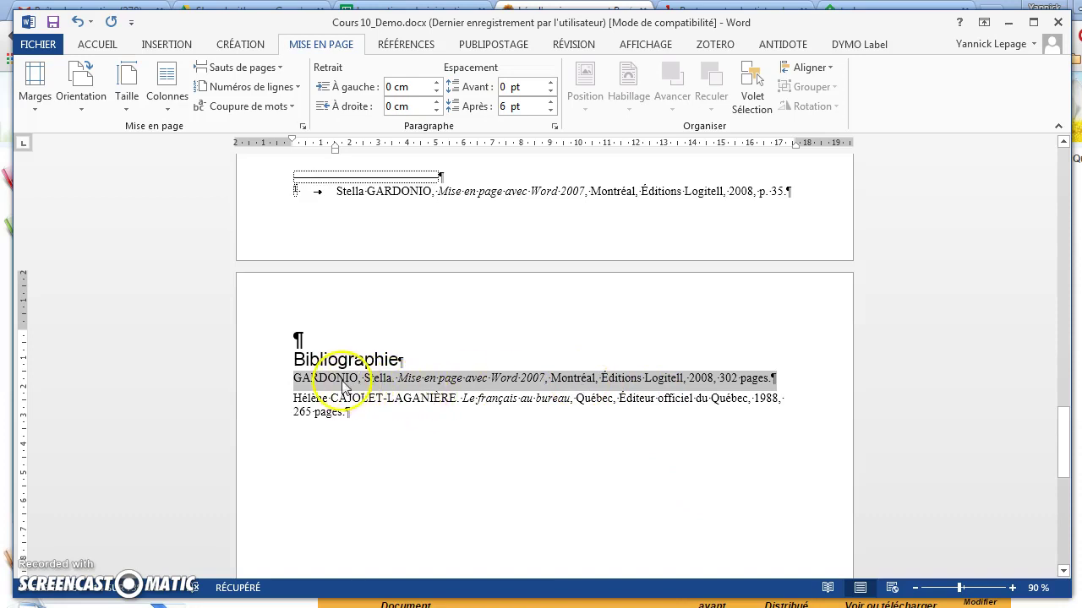
- Copy the first bibliography entry's formatting onto the second entry with the format painter
left_click(97, 44)
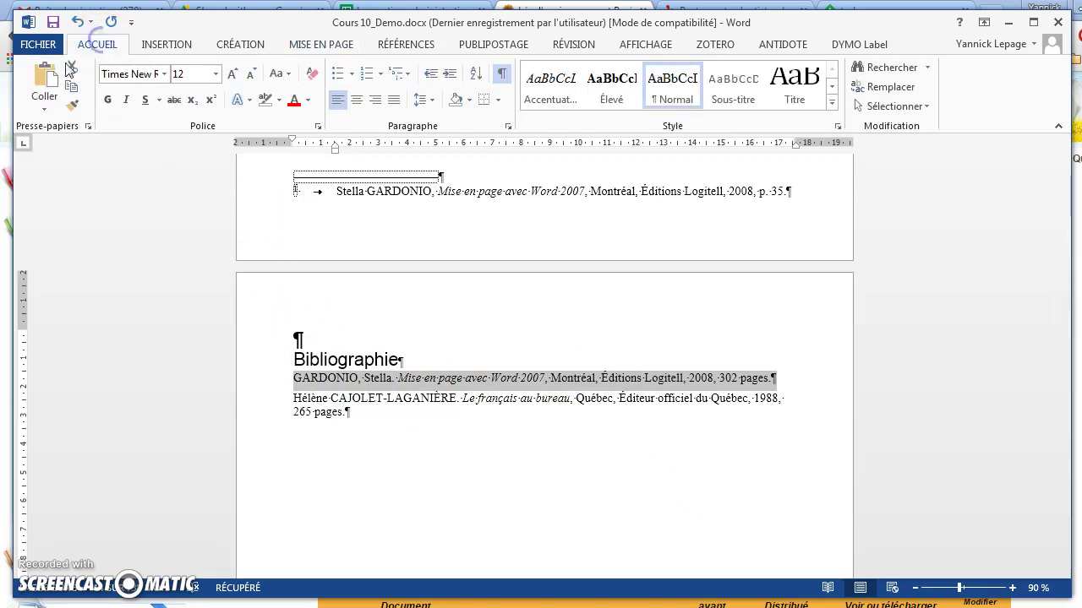
left_click(71, 108)
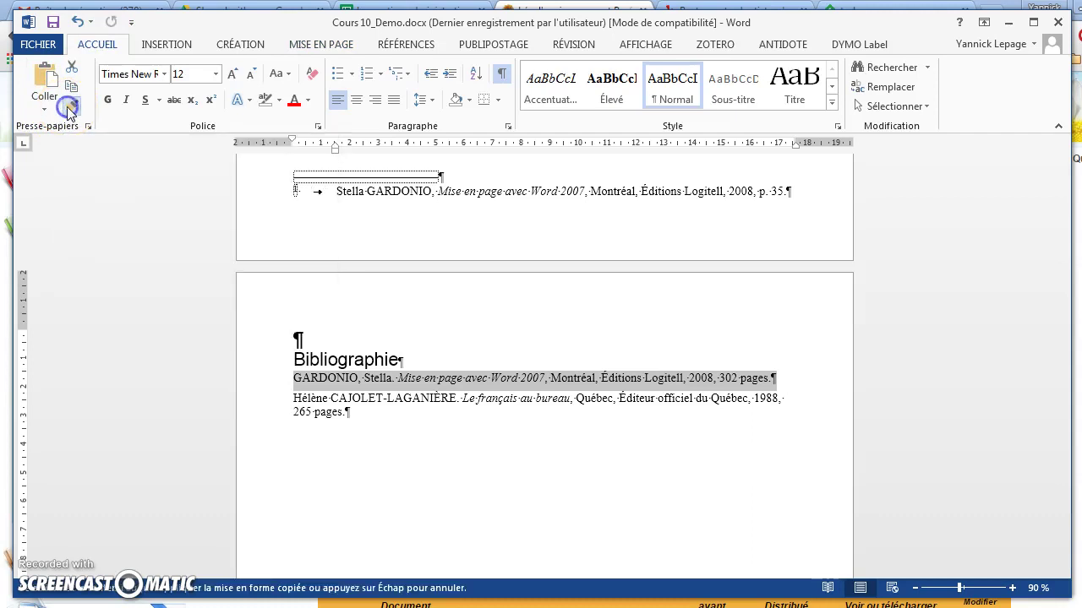
left_click(257, 407)
left_click_drag(256, 409, 258, 415)
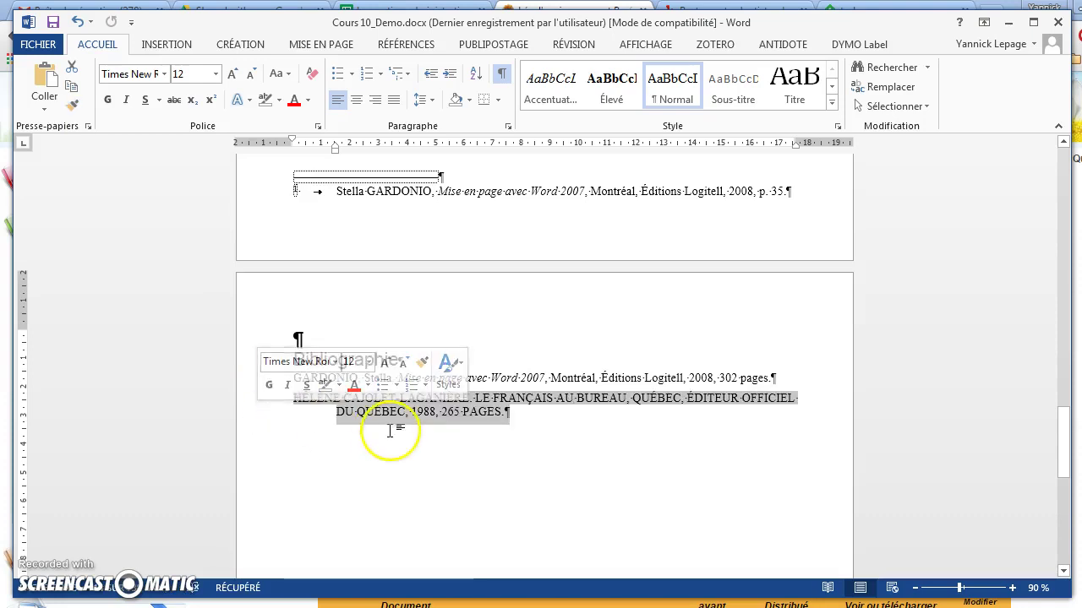
left_click(434, 434)
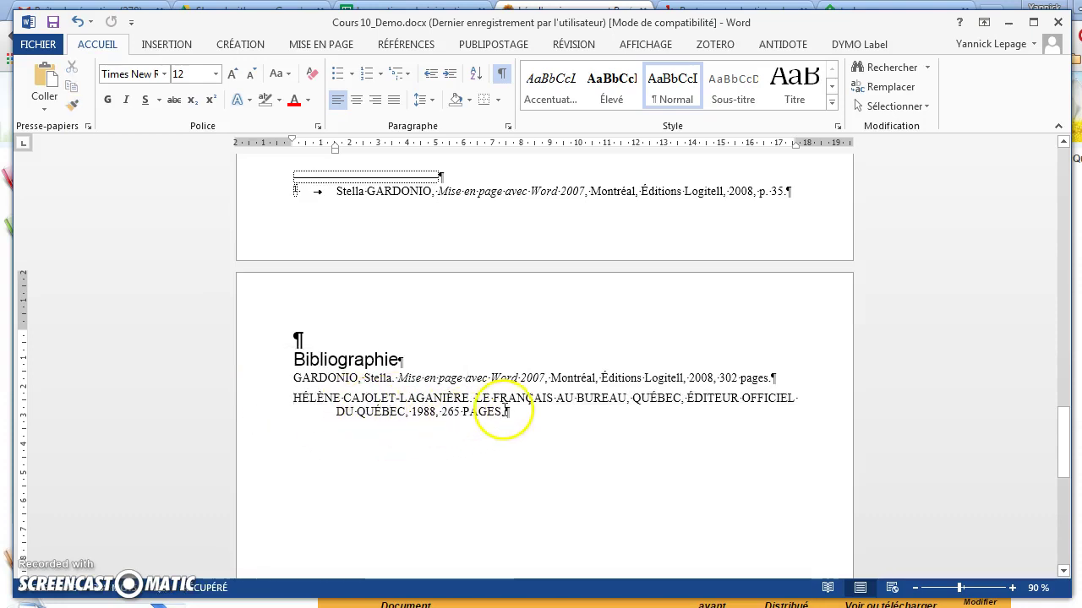
- Remove the all-caps (Majuscules) effect from the whole second bibliography entry
left_click_drag(506, 411, 296, 403)
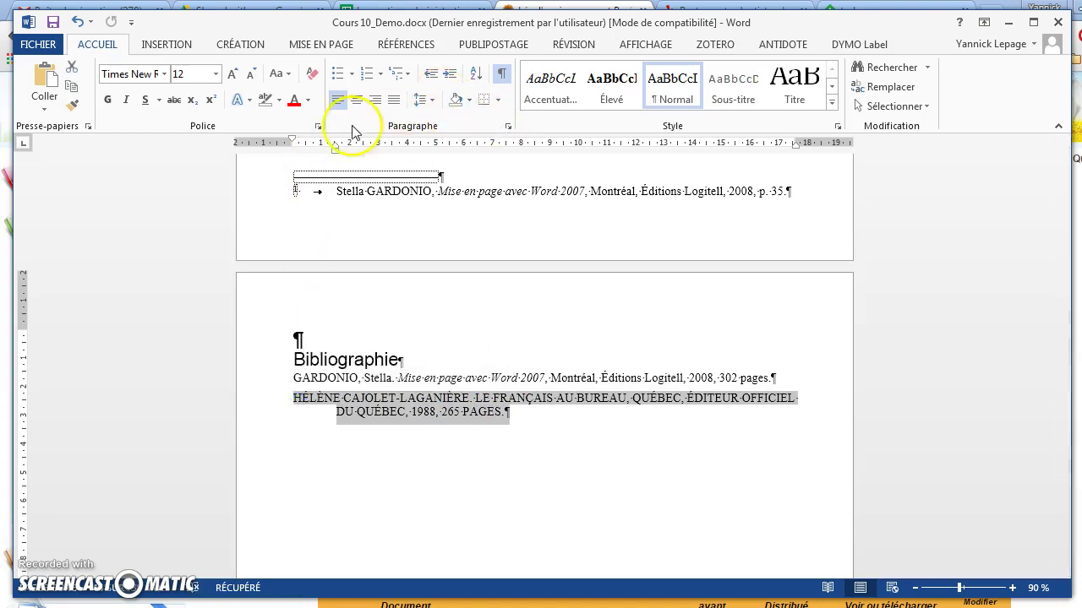
left_click(318, 126)
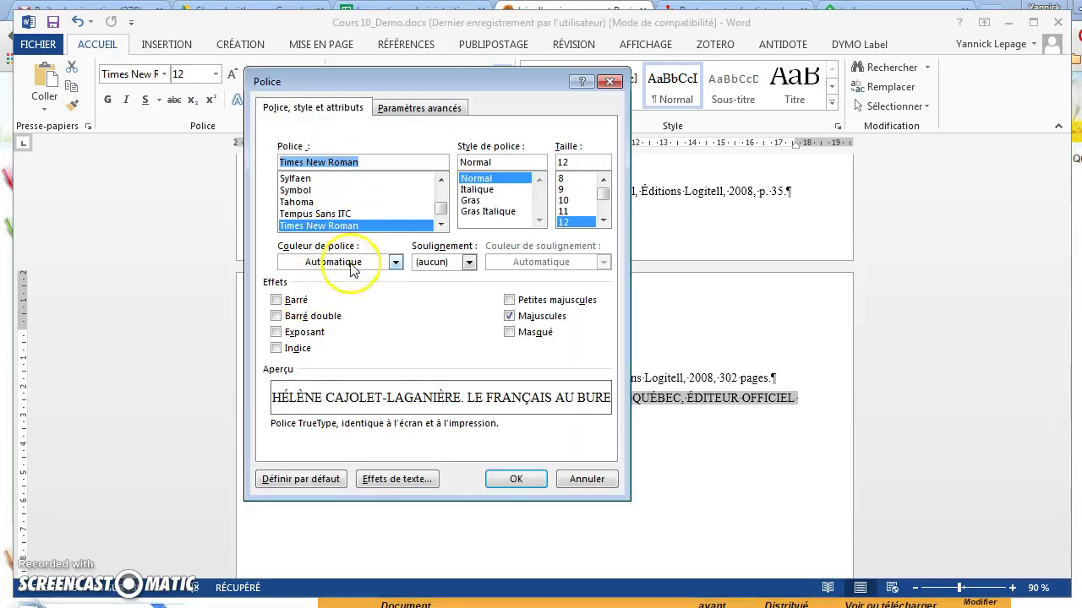
left_click_drag(456, 81, 880, 58)
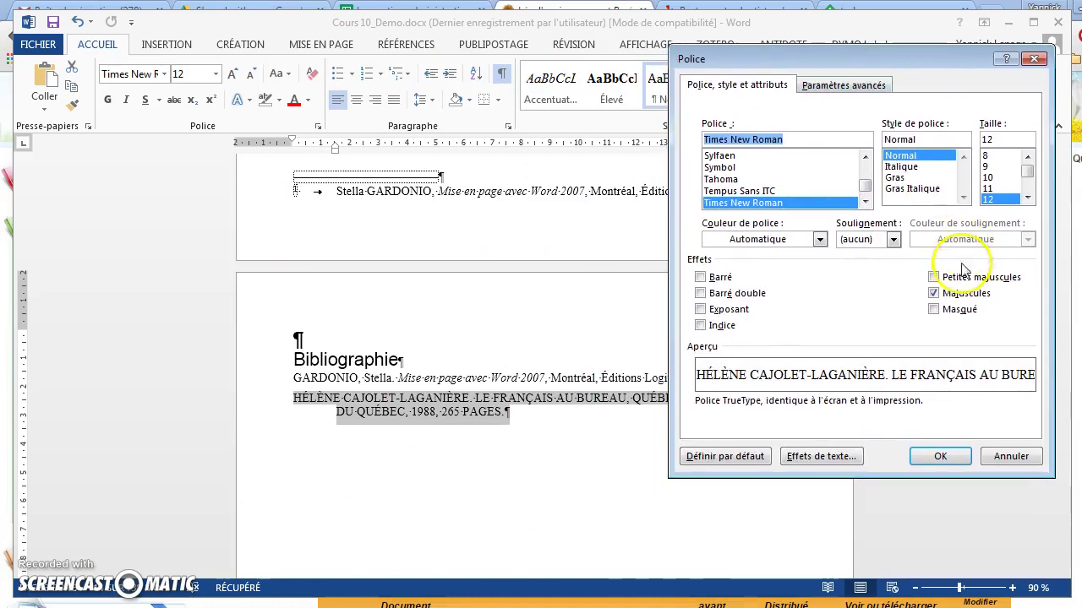
left_click(933, 293)
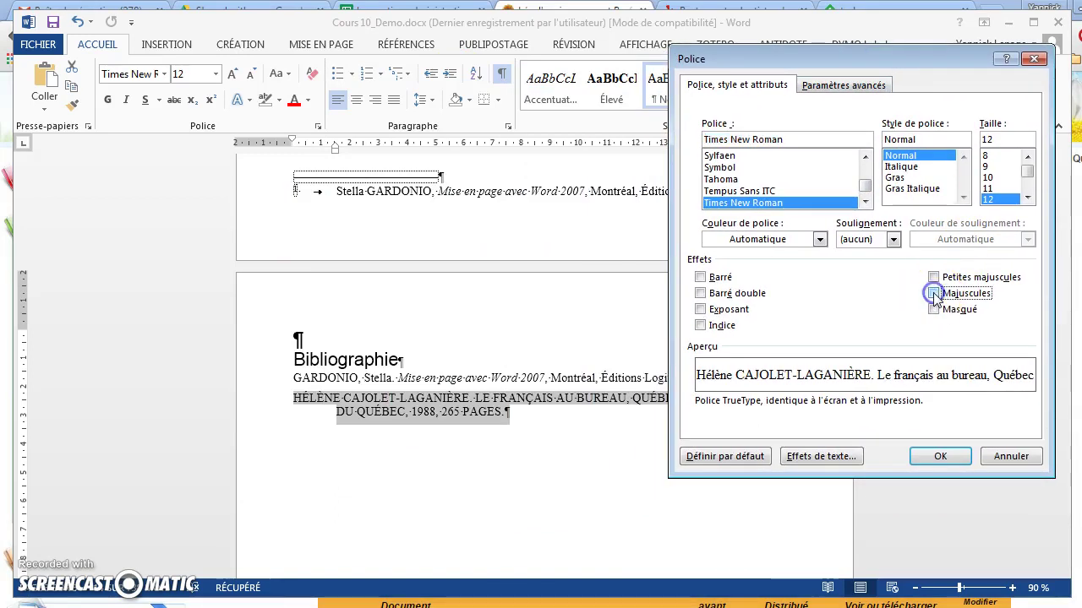
left_click(941, 457)
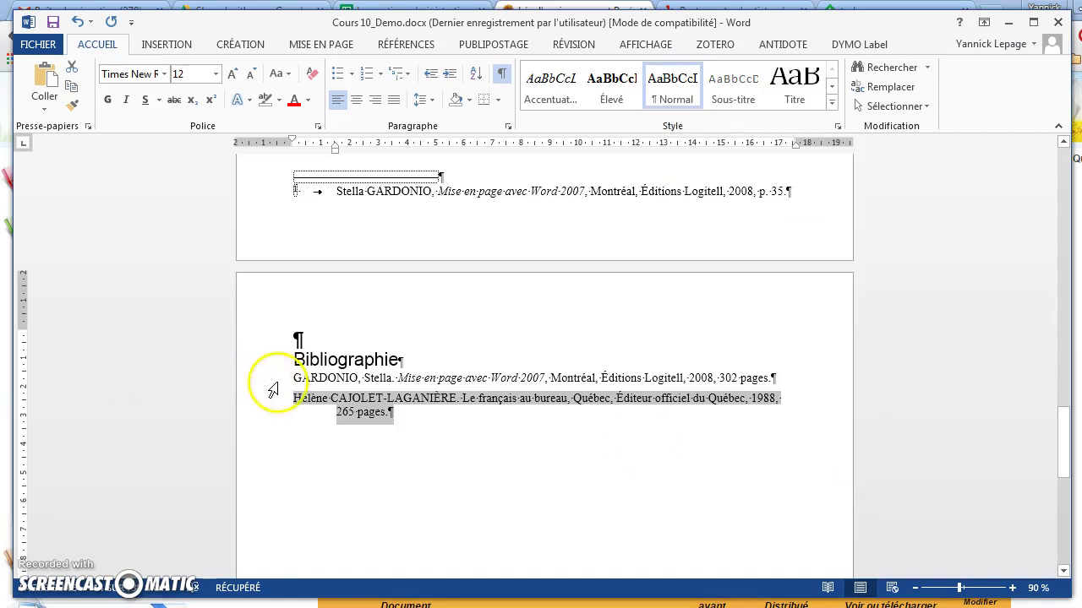
- Move the second entry's author surname before the first name with a comma between them, and italicize the title "Le français au bureau"
left_click(380, 411)
left_click_drag(331, 394, 442, 400)
key("ctrl+x")
left_click(294, 400)
key("ctrl+v")
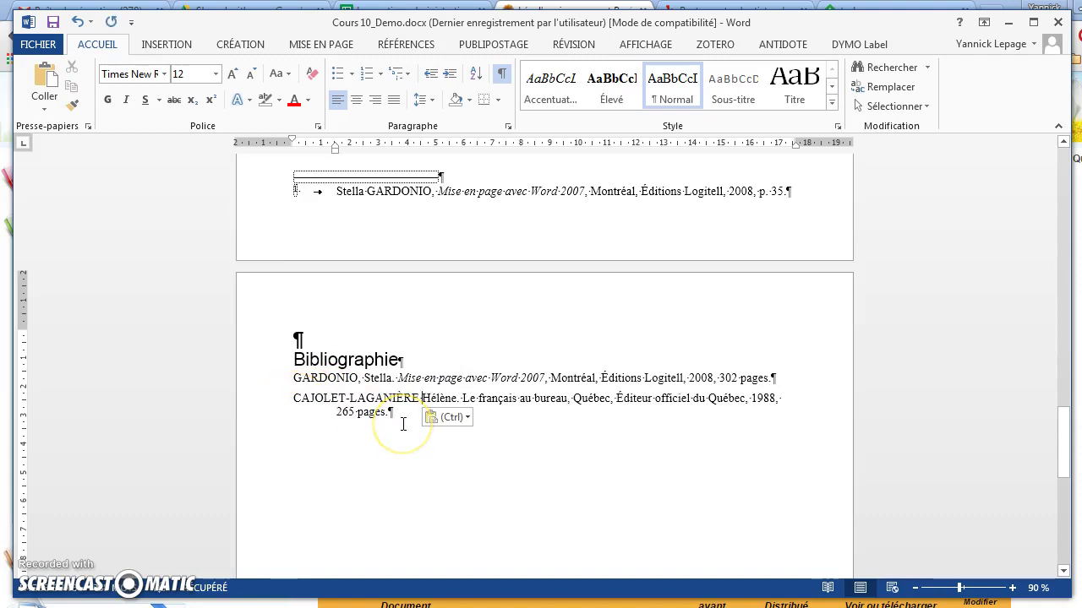
type(",")
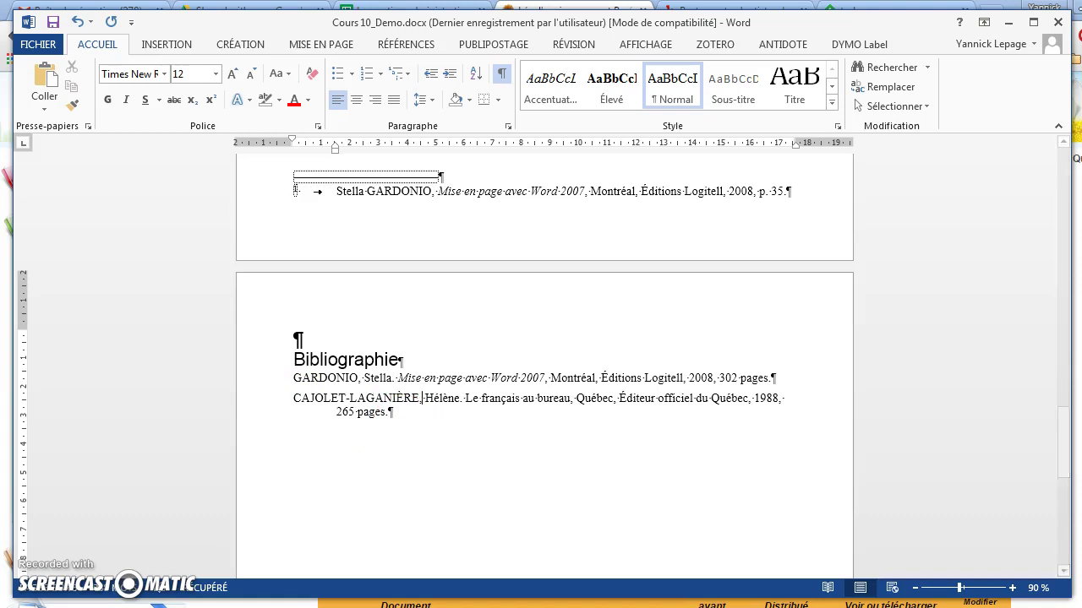
left_click(459, 404)
type(".")
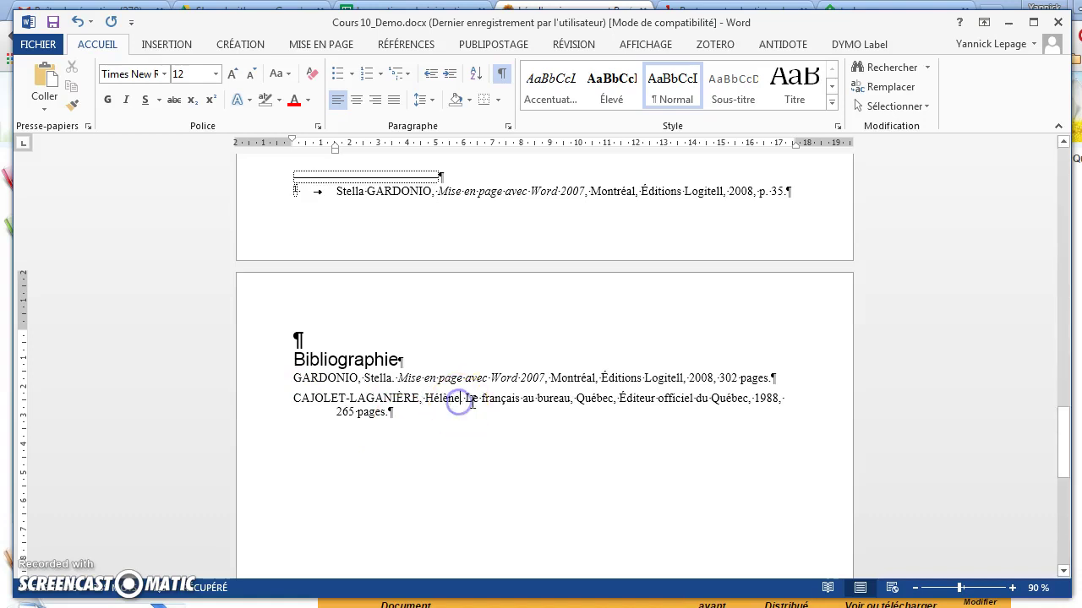
left_click_drag(466, 400, 558, 401)
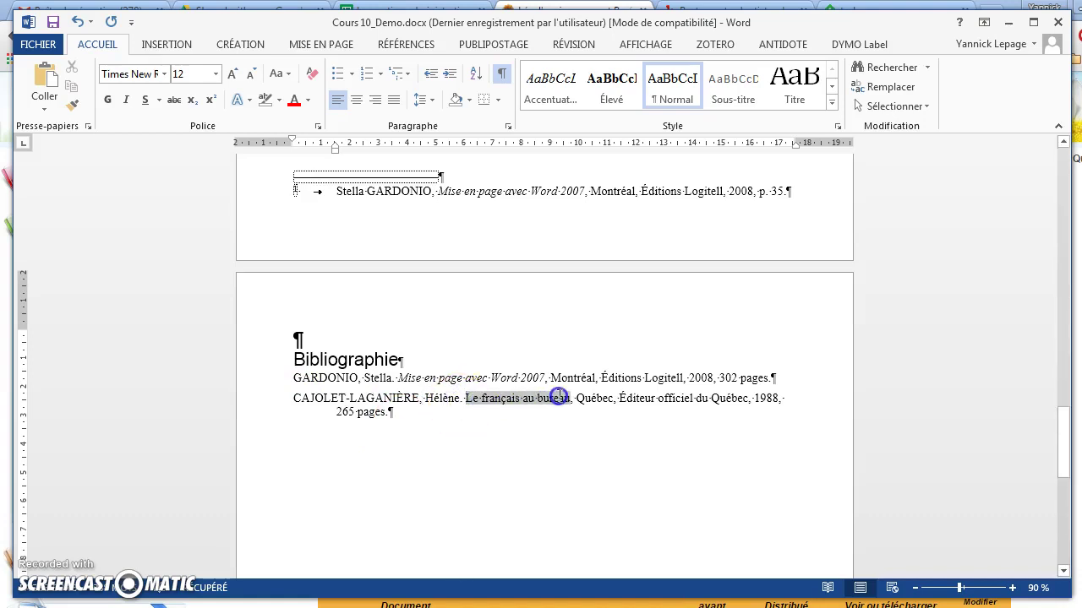
key("ctrl+i")
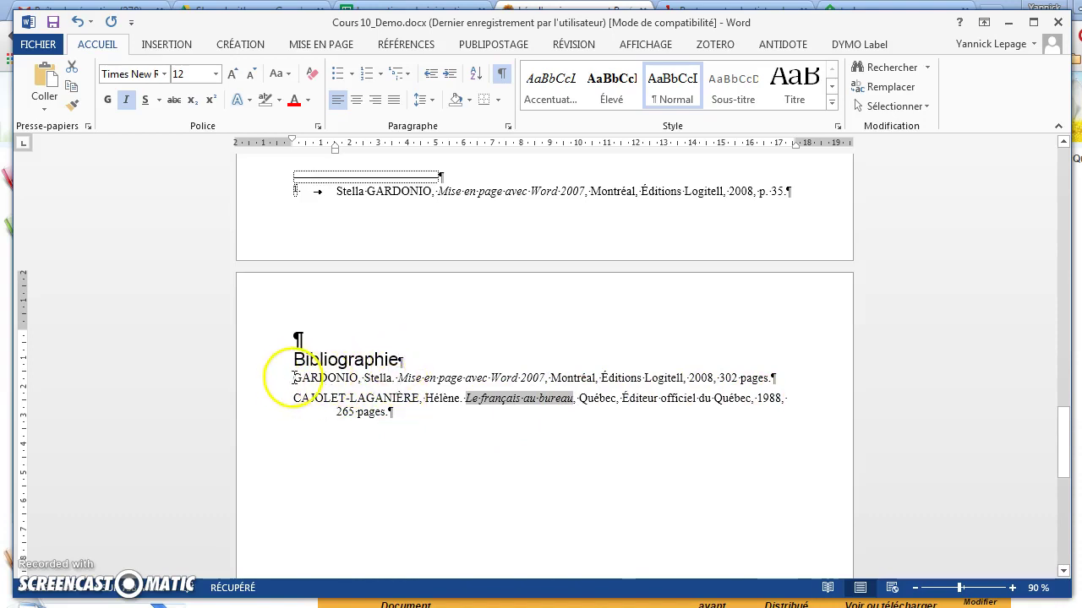
- Sort the two bibliography entries by paragraph as text in ascending order (Croissant)
left_click(292, 380)
left_click_drag(304, 392, 358, 412)
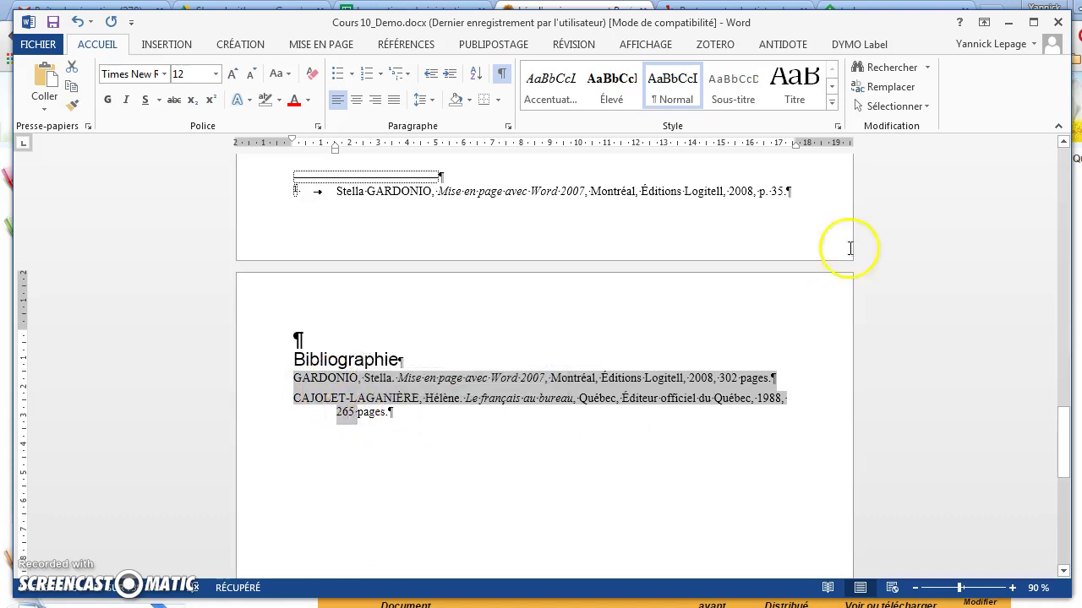
left_click(478, 78)
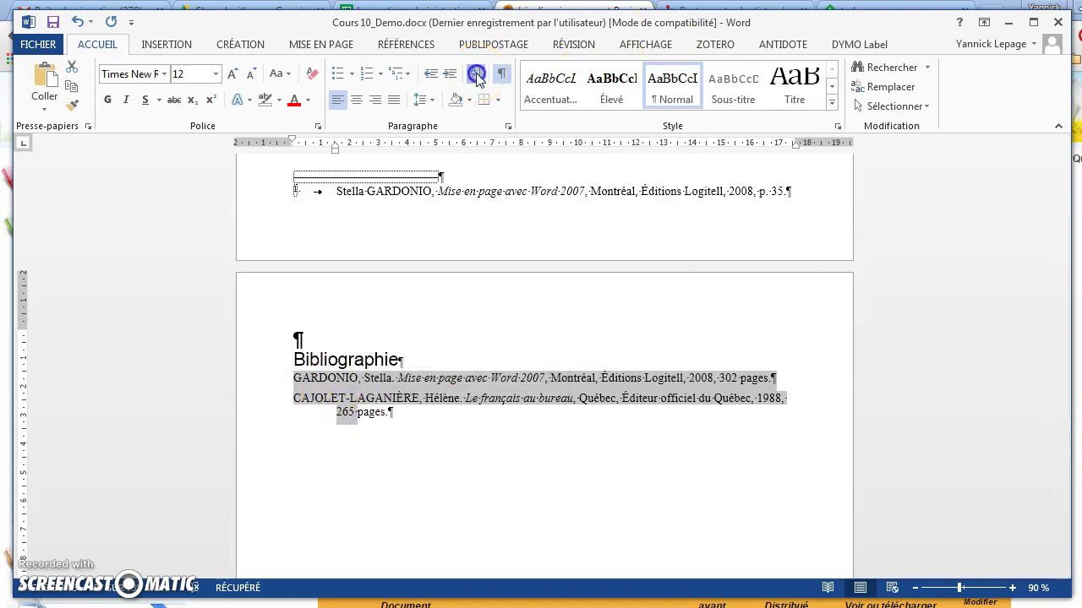
left_click_drag(466, 179, 719, 93)
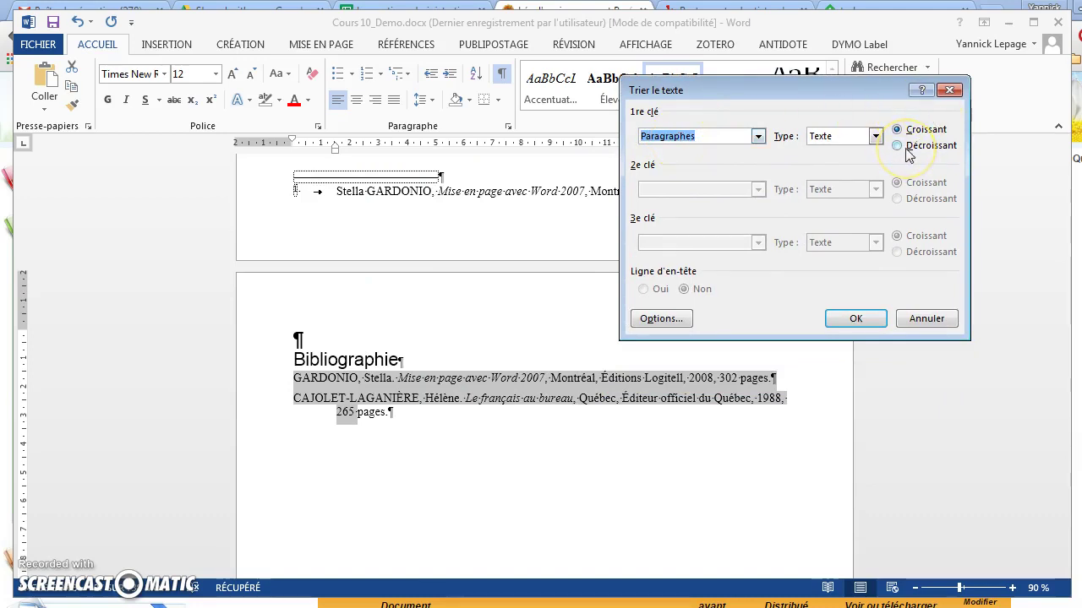
left_click(856, 319)
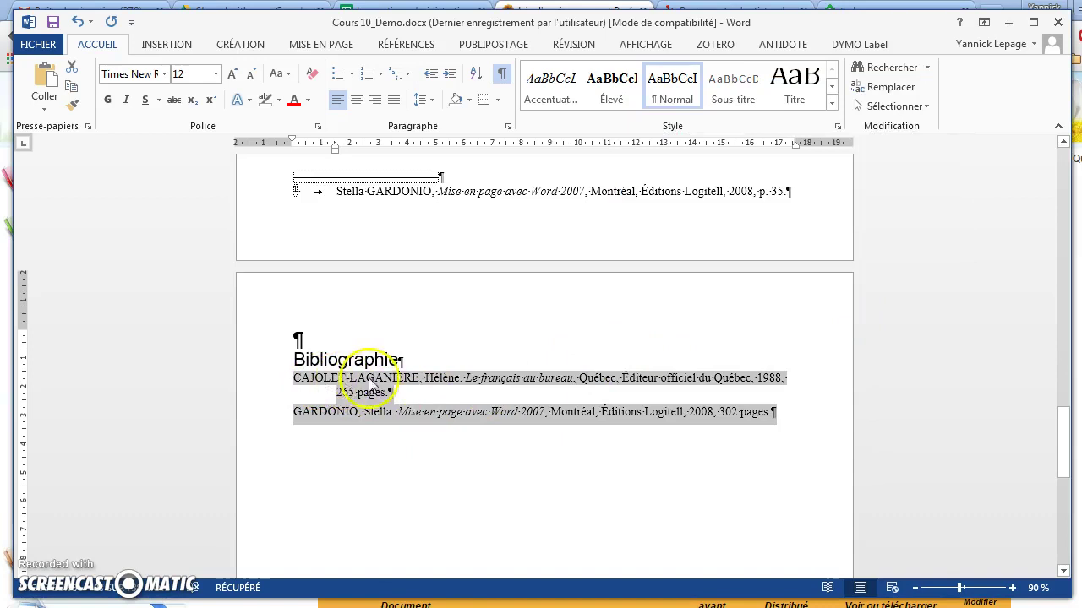